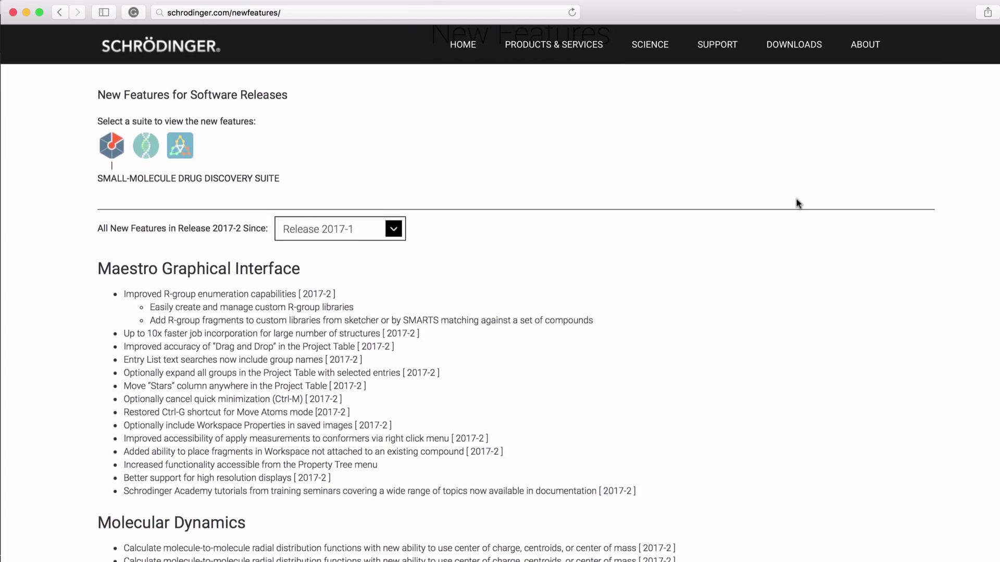
Look through the Release 2017-2 new features, from Maestro Graphical Interface through Molecular Dynamics to the FEP+ section.
{"action": "scroll", "coordinate": [798, 203], "scroll_direction": "down", "scroll_amount": 5}
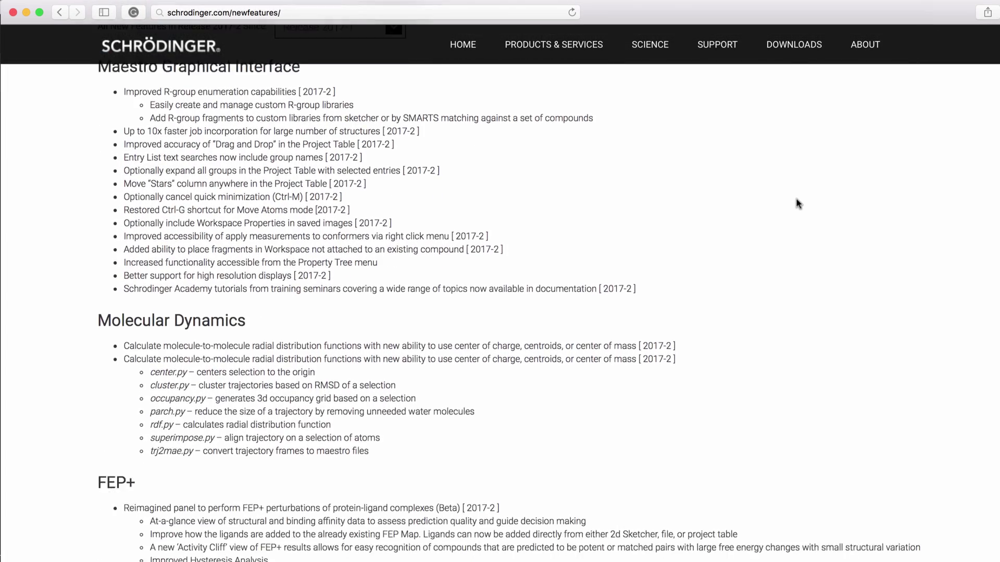
{"action": "scroll", "coordinate": [799, 203], "scroll_direction": "down", "scroll_amount": 5}
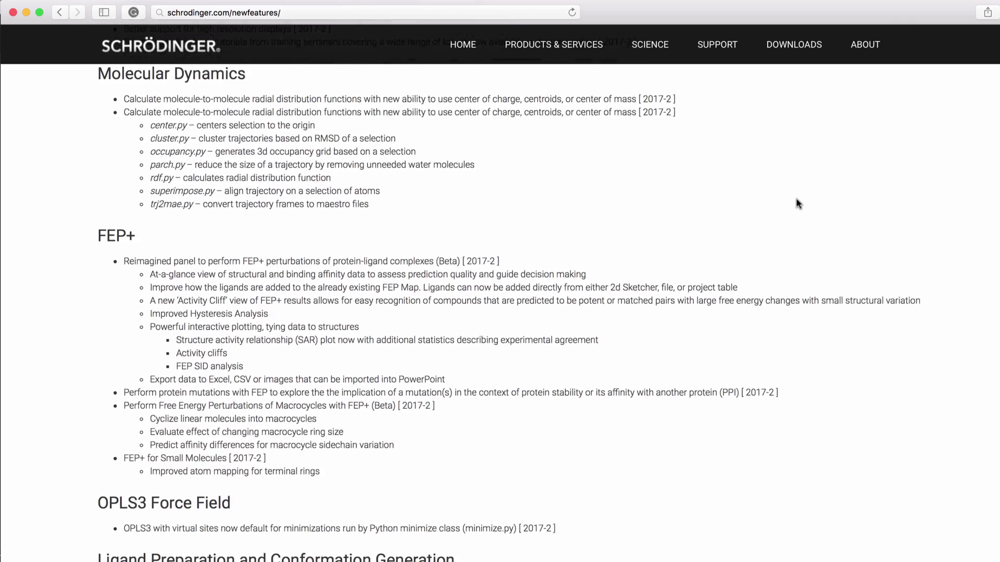
{"action": "scroll", "coordinate": [798, 204], "scroll_direction": "down", "scroll_amount": 3}
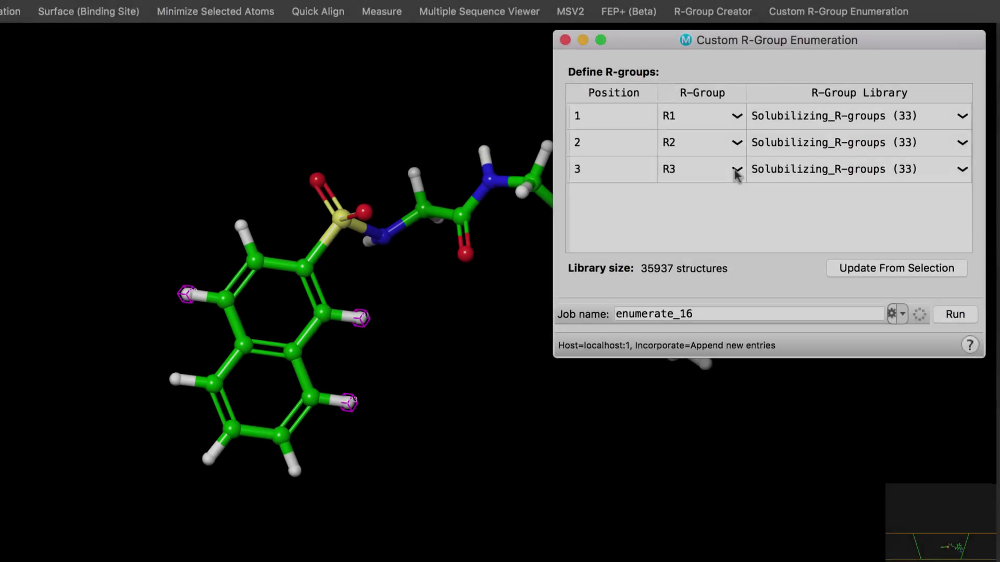
Assign position 3 to R2 and choose the Diverse_R-groups library for positions 1 and 2.
{"action": "left_click", "coordinate": [736, 172]}
{"action": "left_click", "coordinate": [723, 154]}
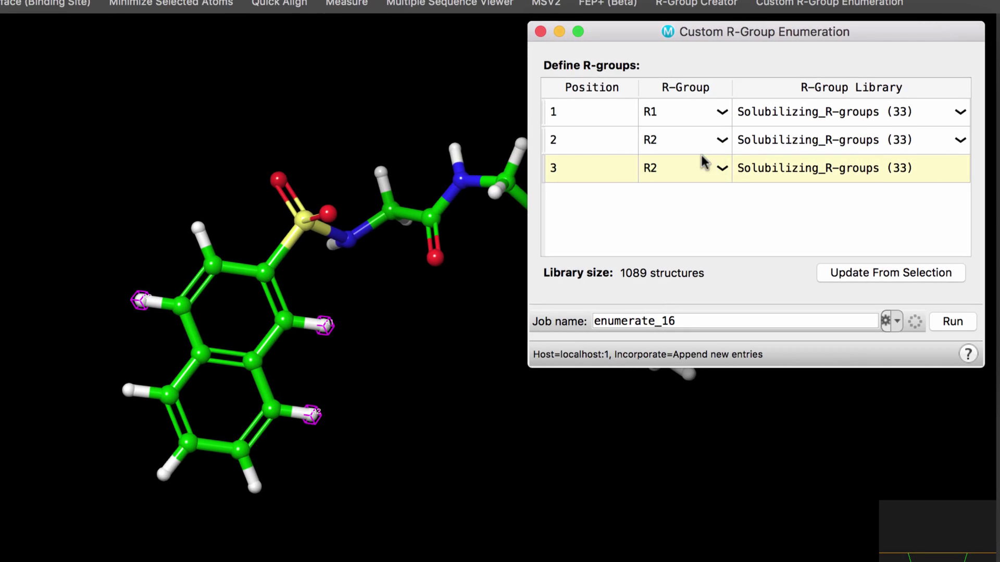
{"action": "left_click", "coordinate": [902, 108]}
{"action": "left_click", "coordinate": [887, 123]}
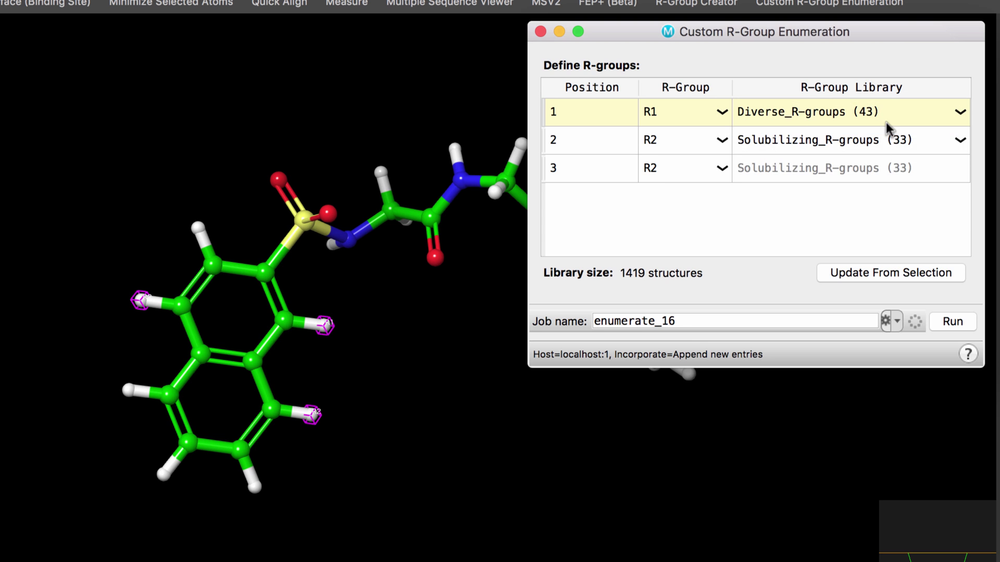
{"action": "left_click", "coordinate": [884, 138]}
{"action": "left_click", "coordinate": [871, 151]}
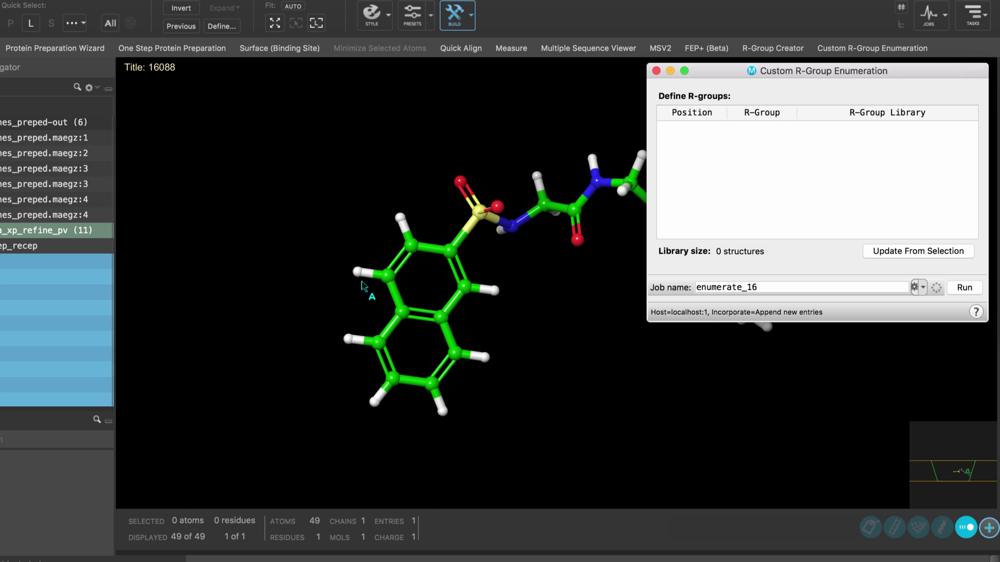
Select two hydrogens on the naphthalene ring nearest the sulfonyl group and update the enumeration positions from that selection.
{"action": "left_click", "coordinate": [139, 300]}
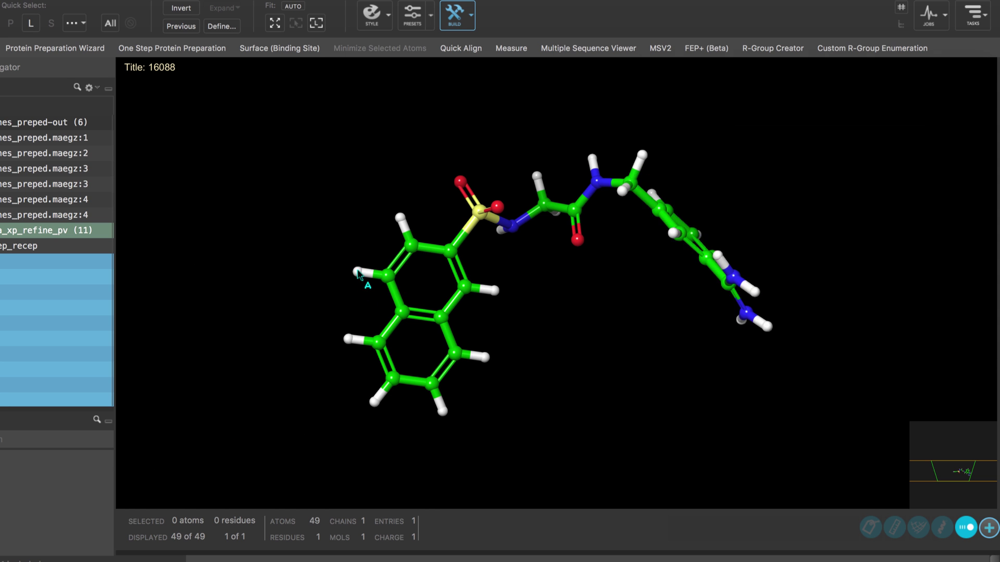
{"action": "key", "text": "shift"}
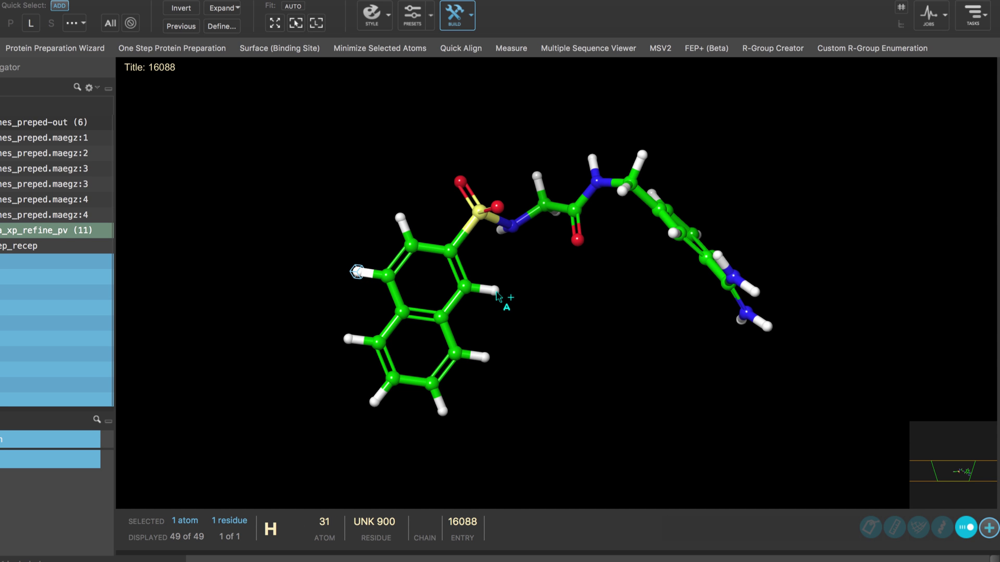
{"action": "left_click", "coordinate": [497, 292], "text": "shift"}
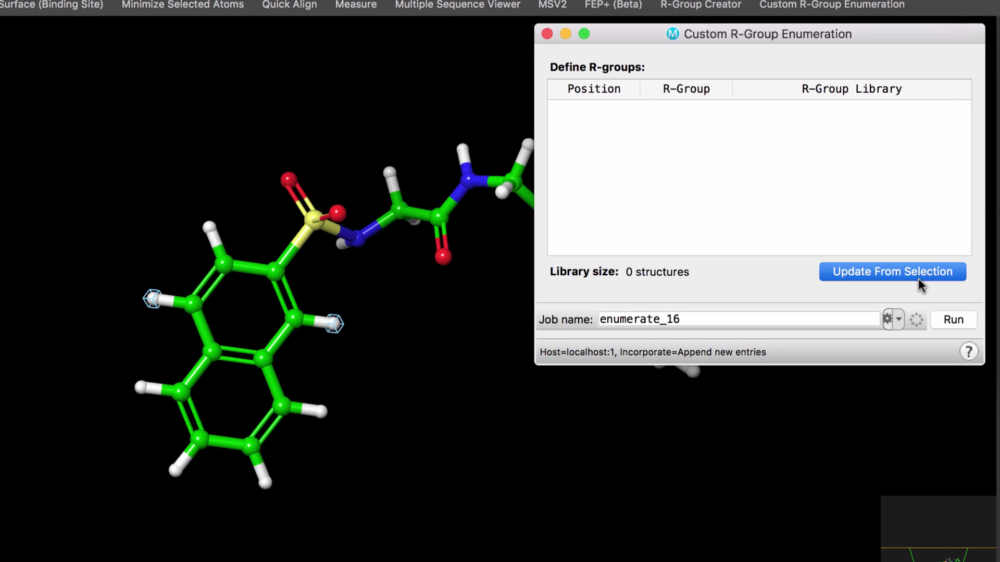
{"action": "left_click", "coordinate": [922, 281]}
Set the R-group library to Diverse_R-groups for both attachment positions, R1 and R2.
{"action": "left_click", "coordinate": [961, 112]}
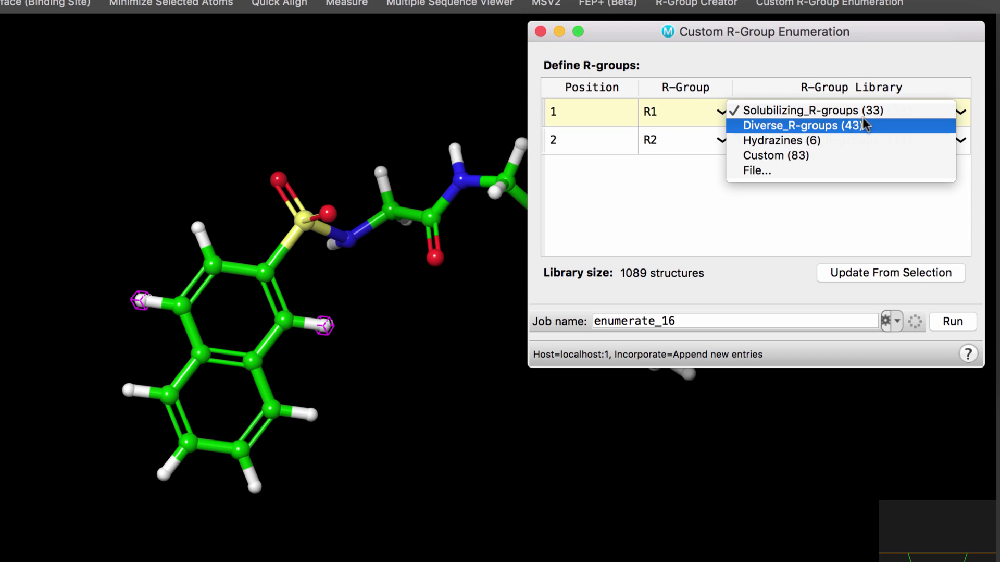
{"action": "left_click", "coordinate": [842, 124]}
{"action": "left_click", "coordinate": [837, 137]}
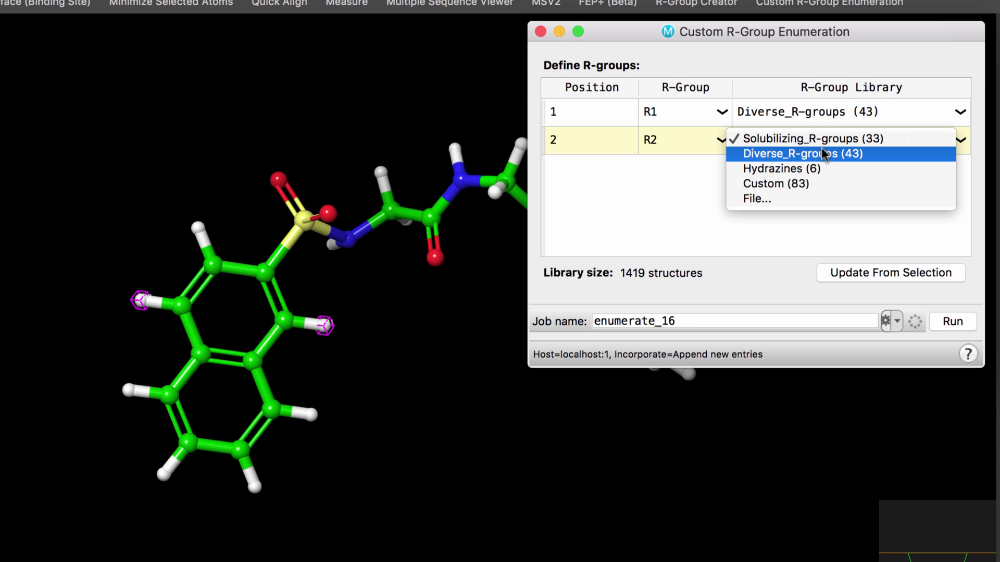
{"action": "left_click", "coordinate": [821, 152]}
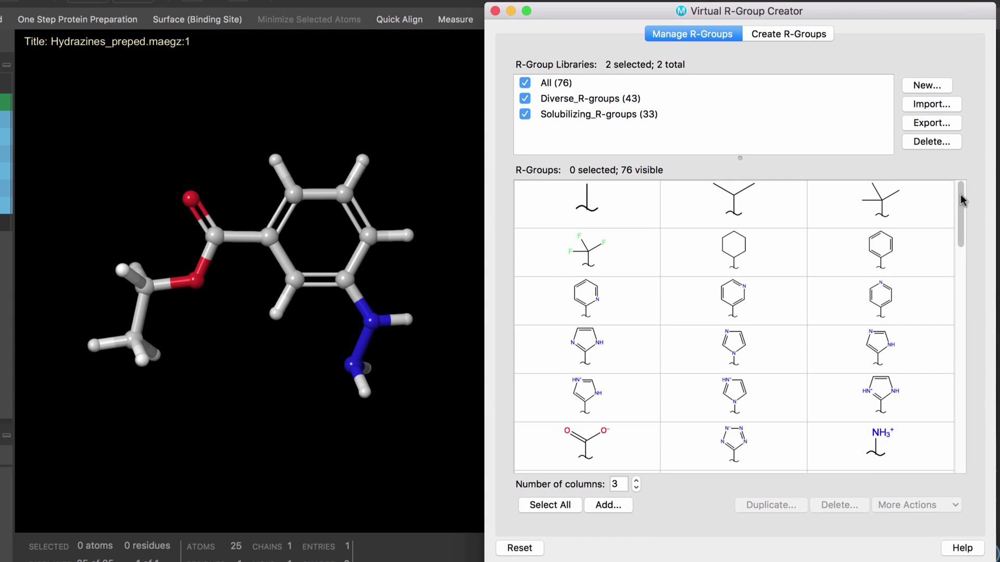
Limit the displayed R-groups to the Solubilizing_R-groups library and browse its structures.
{"action": "left_click_drag", "start_coordinate": [962, 203], "coordinate": [951, 177]}
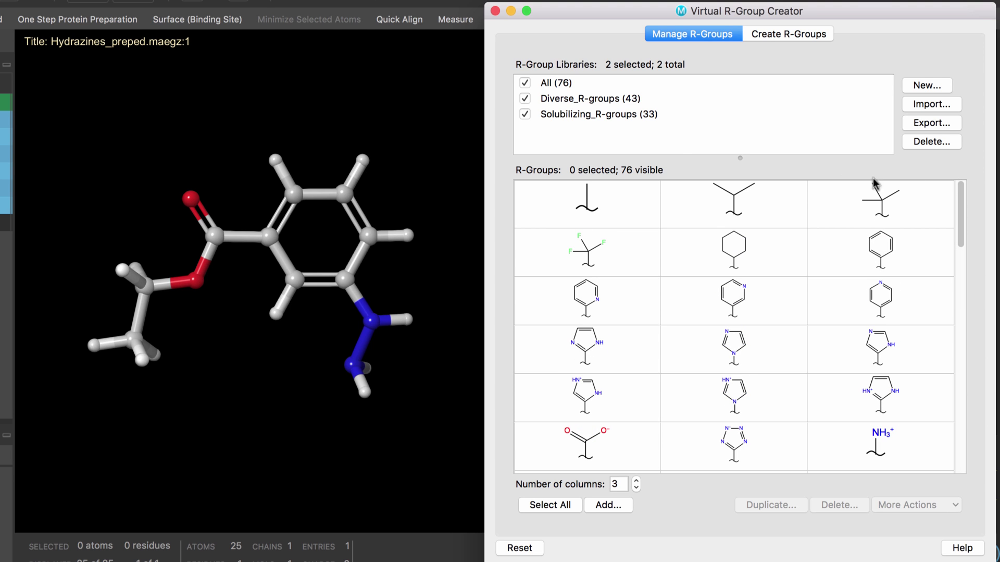
{"action": "left_click", "coordinate": [525, 99]}
{"action": "left_click", "coordinate": [524, 99]}
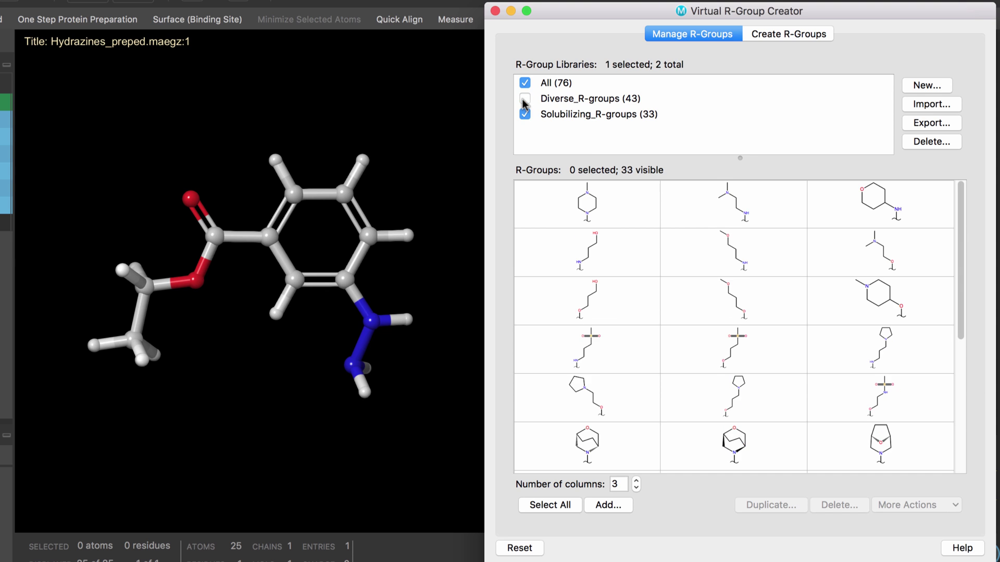
{"action": "left_click_drag", "start_coordinate": [963, 290], "coordinate": [963, 370]}
Create a new R-group library named MyCustomLibrary.
{"action": "left_click", "coordinate": [935, 87]}
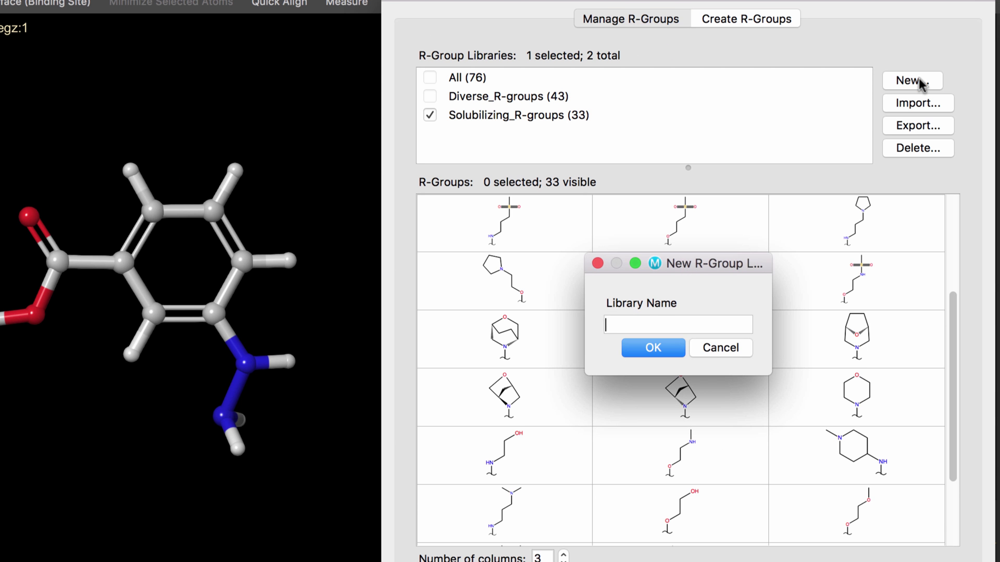
{"action": "type", "text": "MyCustomLibrary"}
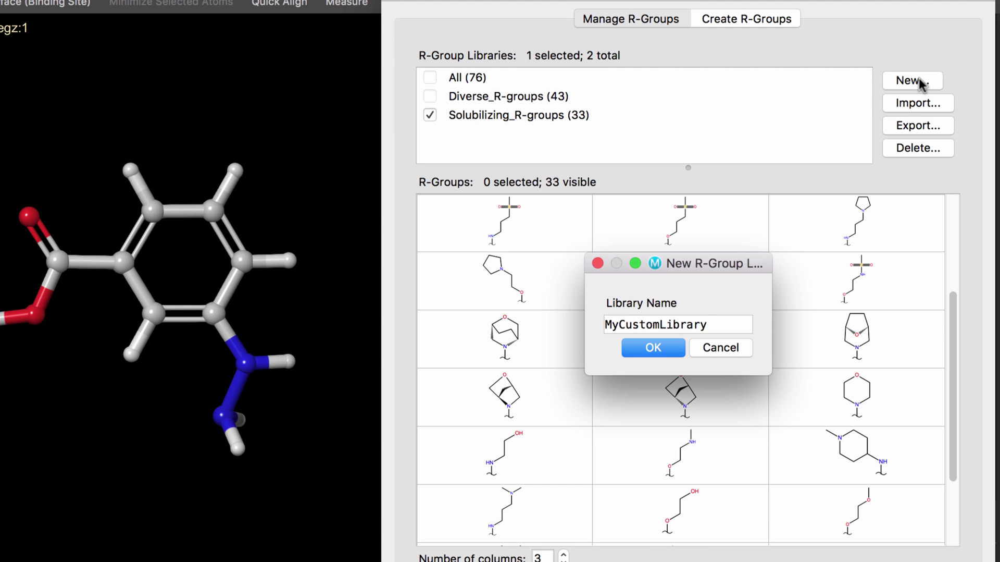
{"action": "key", "text": "Return"}
Sketch a benzene R-group with a chlorine substituent and an attachment point at the meta position.
{"action": "left_click", "coordinate": [601, 371]}
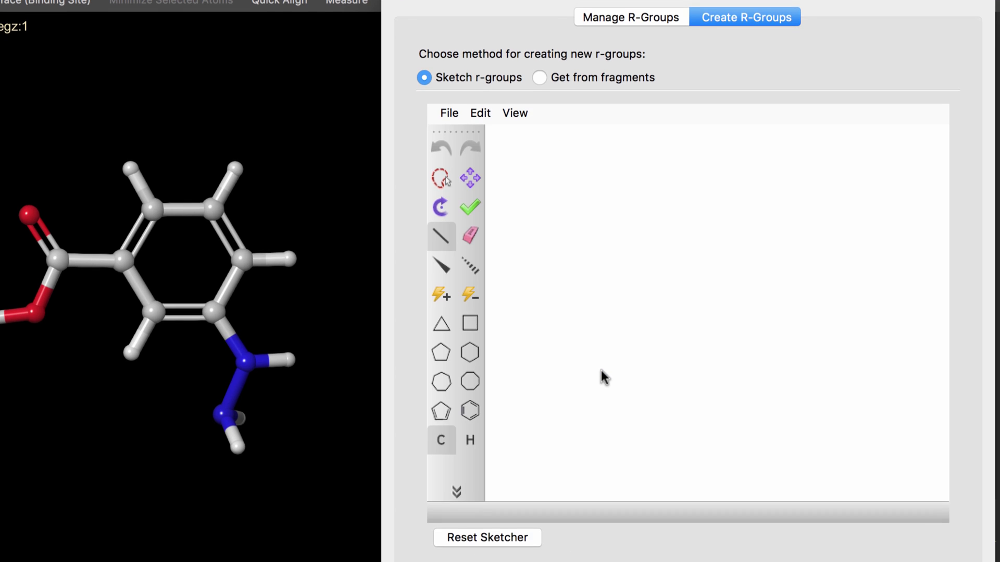
{"action": "left_click", "coordinate": [471, 375]}
{"action": "left_click", "coordinate": [695, 218]}
{"action": "left_click", "coordinate": [441, 202]}
{"action": "left_click", "coordinate": [694, 255]}
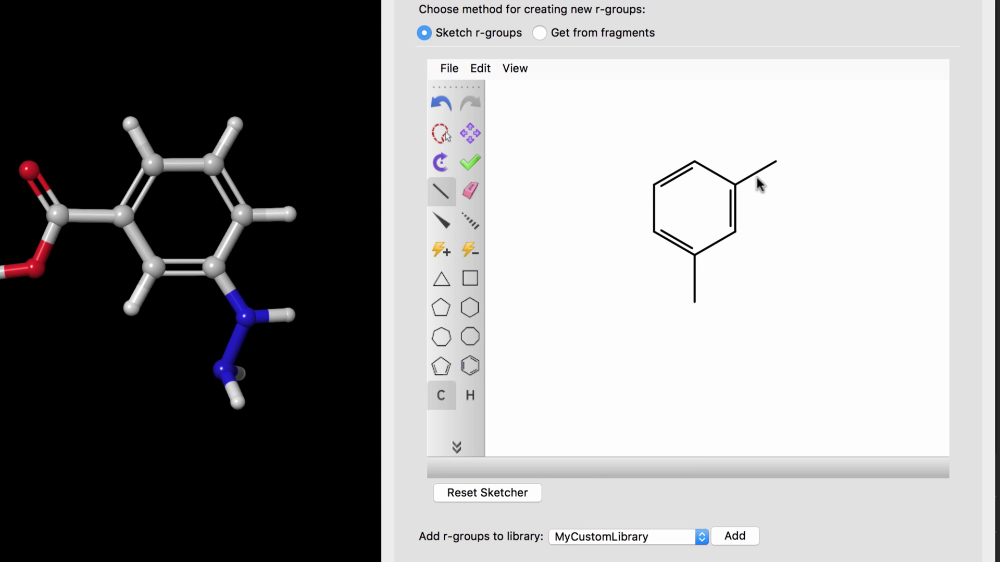
{"action": "key", "text": "c"}
{"action": "key", "text": "l"}
{"action": "right_click", "coordinate": [696, 299]}
{"action": "left_click", "coordinate": [781, 455]}
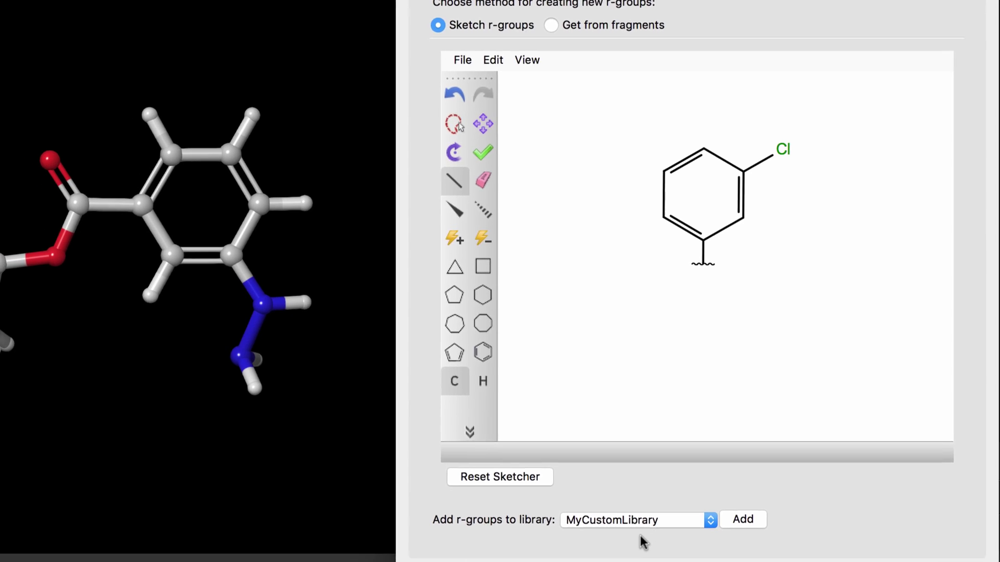
Add the sketched chlorophenyl R-group to MyCustomLibrary and view it in the library.
{"action": "left_click", "coordinate": [745, 515]}
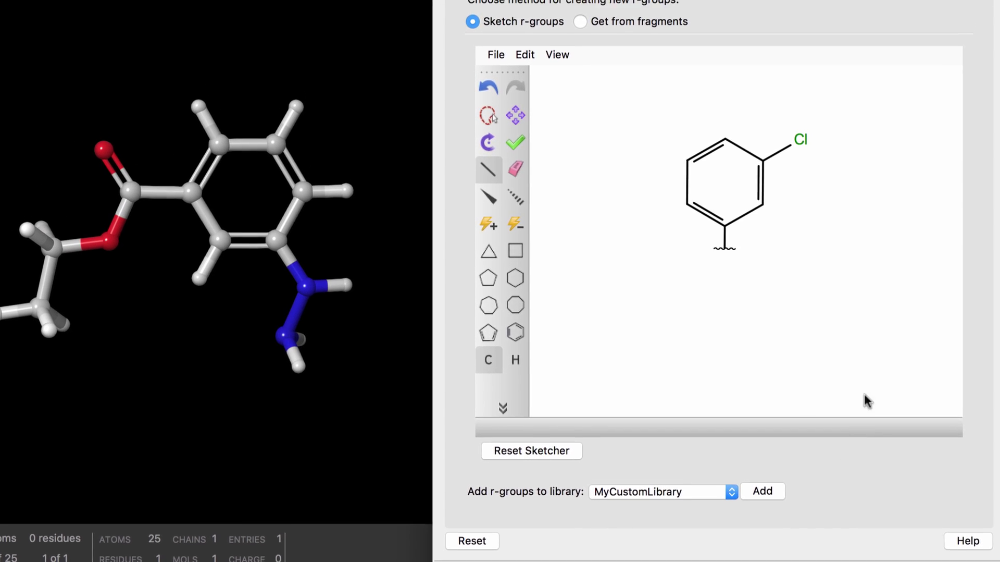
{"action": "left_click", "coordinate": [628, 52]}
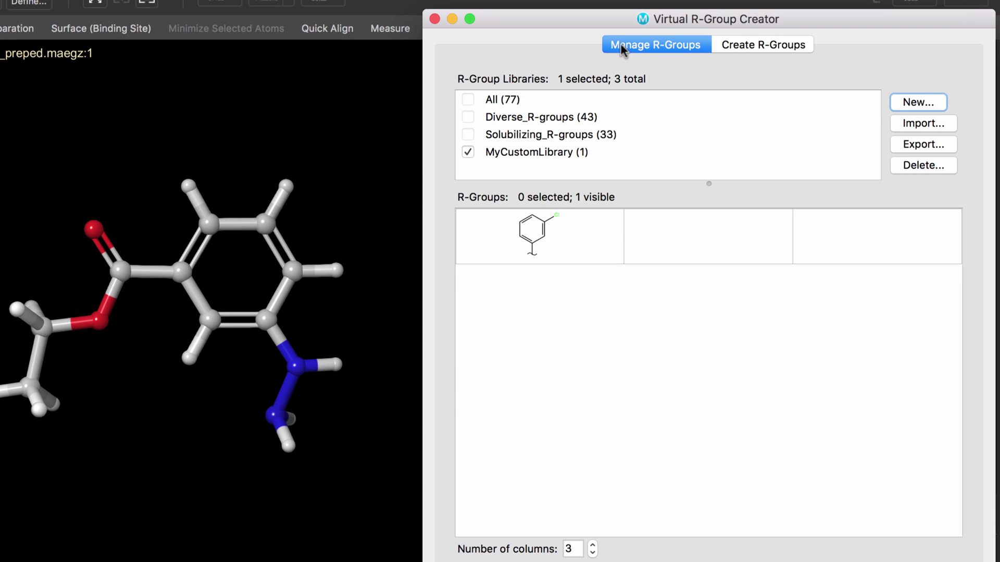
{"action": "left_click", "coordinate": [549, 255]}
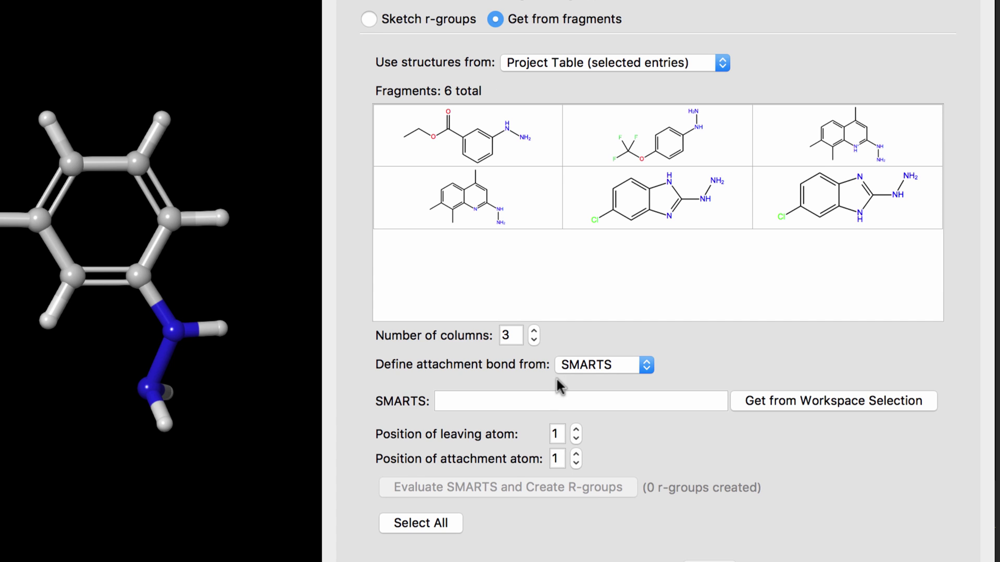
Get the SMARTS pattern from the hydrazine atoms in the workspace, with leaving atom position 3 and attachment atom position 2.
{"action": "left_click_drag", "start_coordinate": [123, 313], "coordinate": [250, 482]}
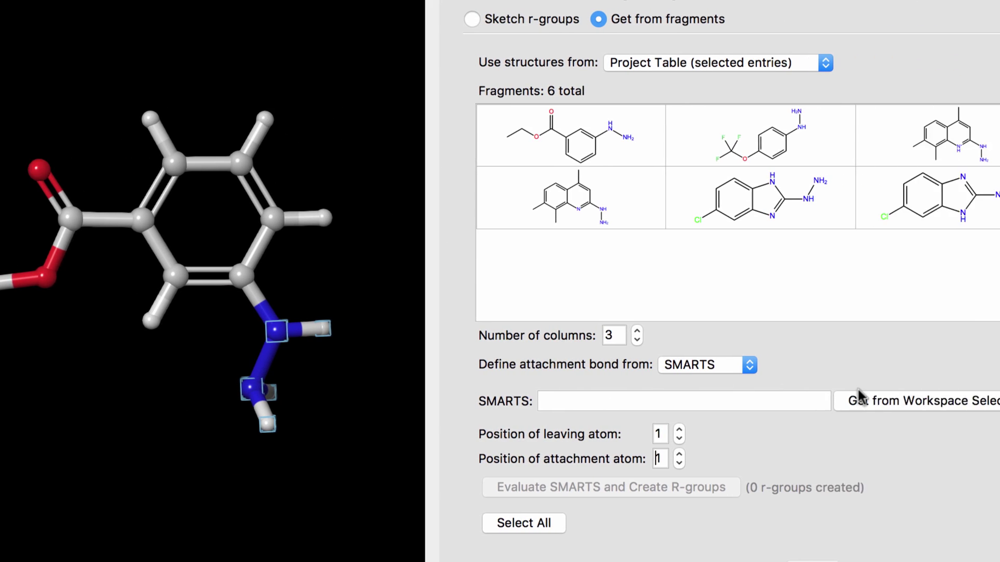
{"action": "left_click", "coordinate": [831, 401]}
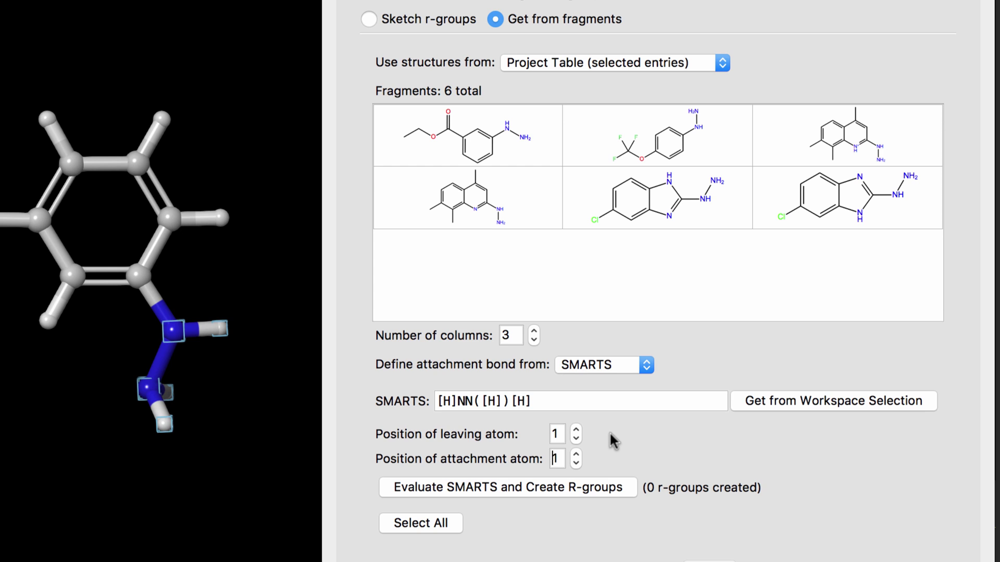
{"action": "left_click", "coordinate": [576, 428]}
{"action": "left_click", "coordinate": [576, 429]}
{"action": "left_click", "coordinate": [577, 454]}
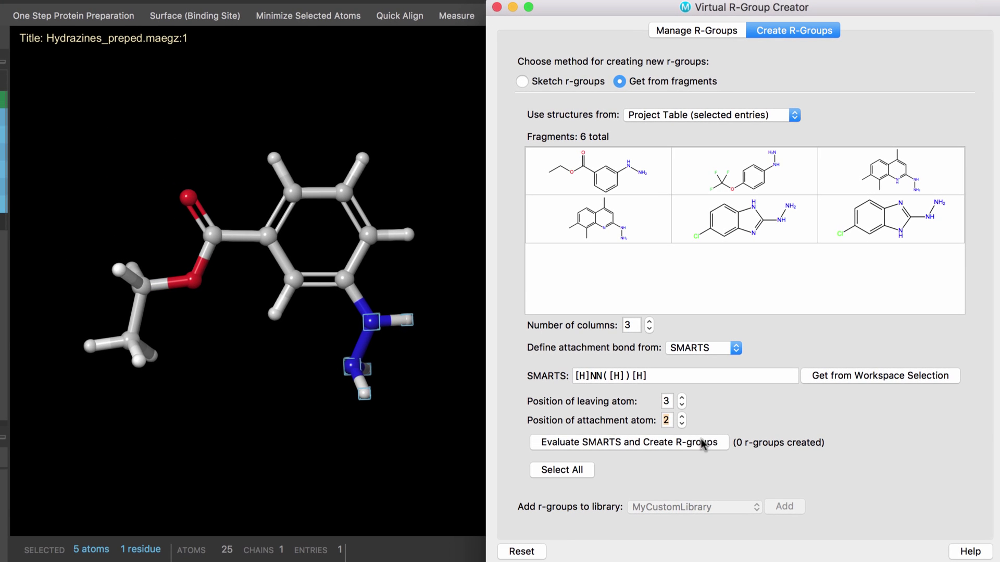
Create R-groups from all the hydrazine fragments with the SMARTS pattern, add them to MyCustomLibrary and return to library management.
{"action": "left_click", "coordinate": [604, 485]}
{"action": "left_click", "coordinate": [579, 471]}
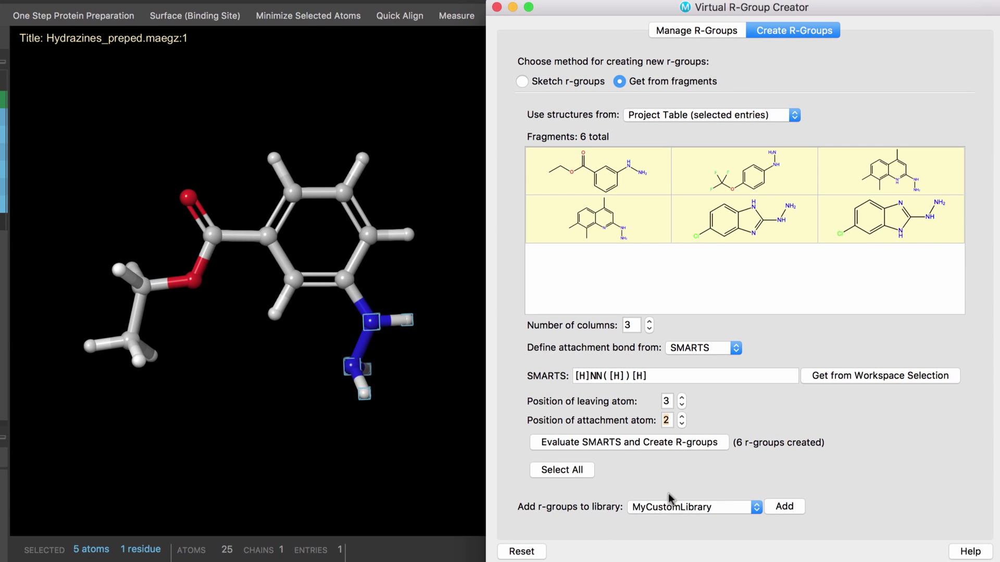
{"action": "left_click", "coordinate": [785, 506]}
{"action": "left_click", "coordinate": [711, 29]}
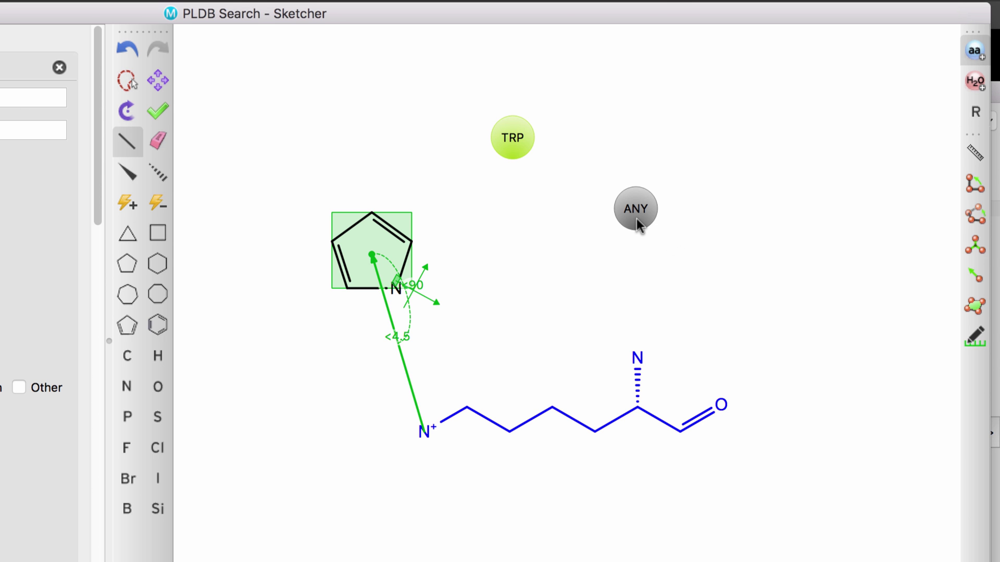
Assign the ANY residue blob in the PLDB search sketch a residue type whose three-letter code starts with GL.
{"action": "type", "text": "GL"}
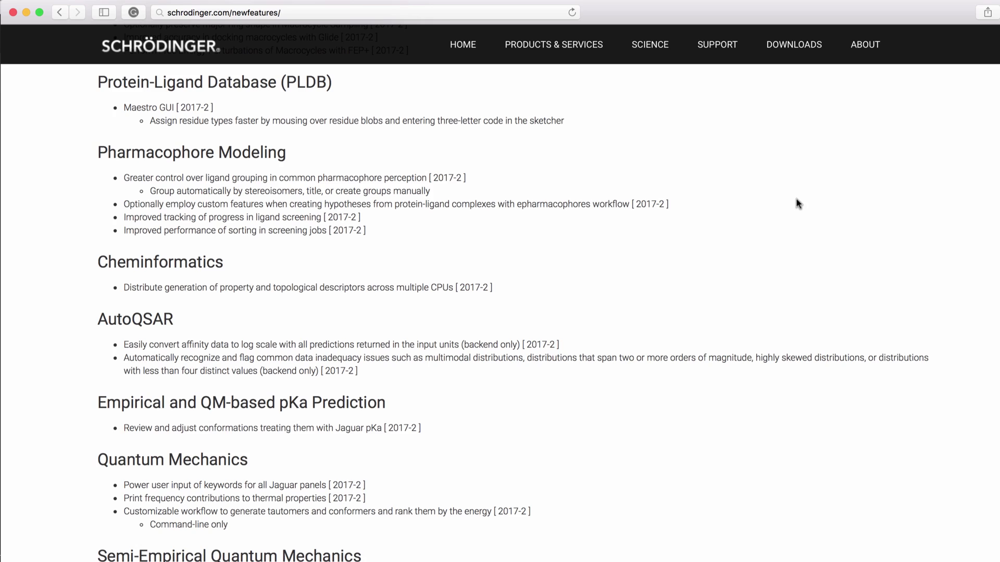
Look back over the new features page from the Protein-Ligand Database section up to its beginning.
{"action": "scroll", "coordinate": [799, 203], "scroll_direction": "up", "scroll_amount": 20}
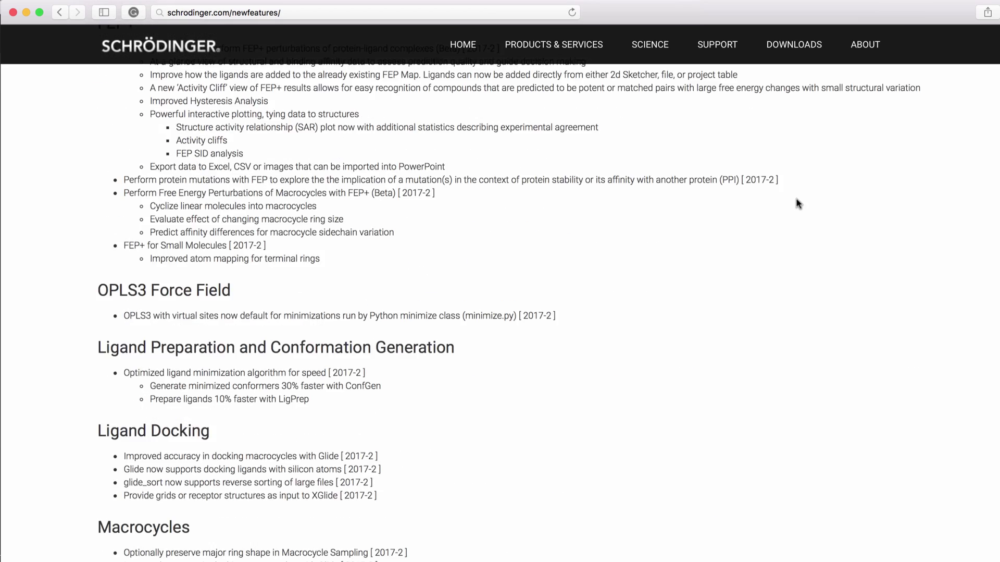
{"action": "scroll", "coordinate": [799, 203], "scroll_direction": "up", "scroll_amount": 8}
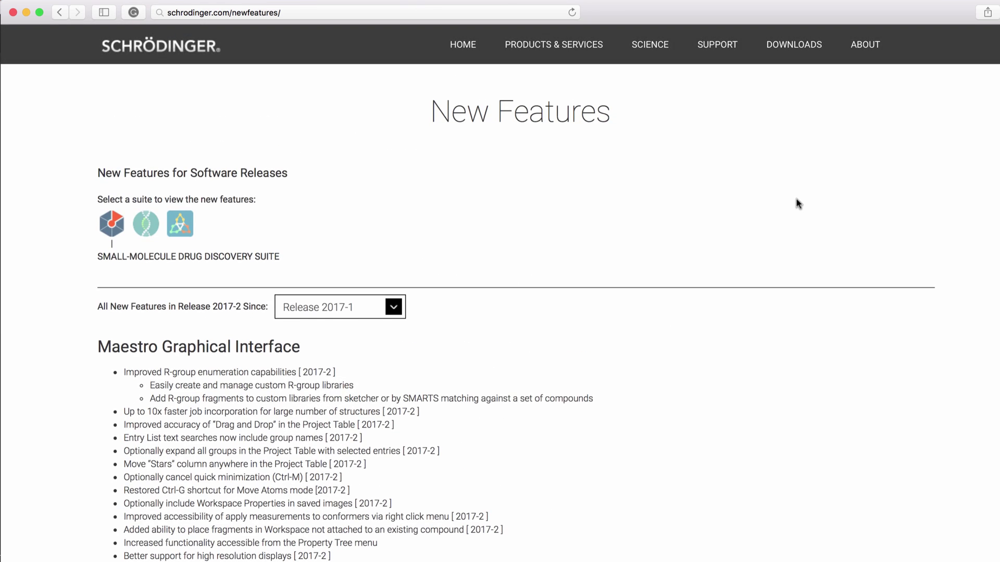